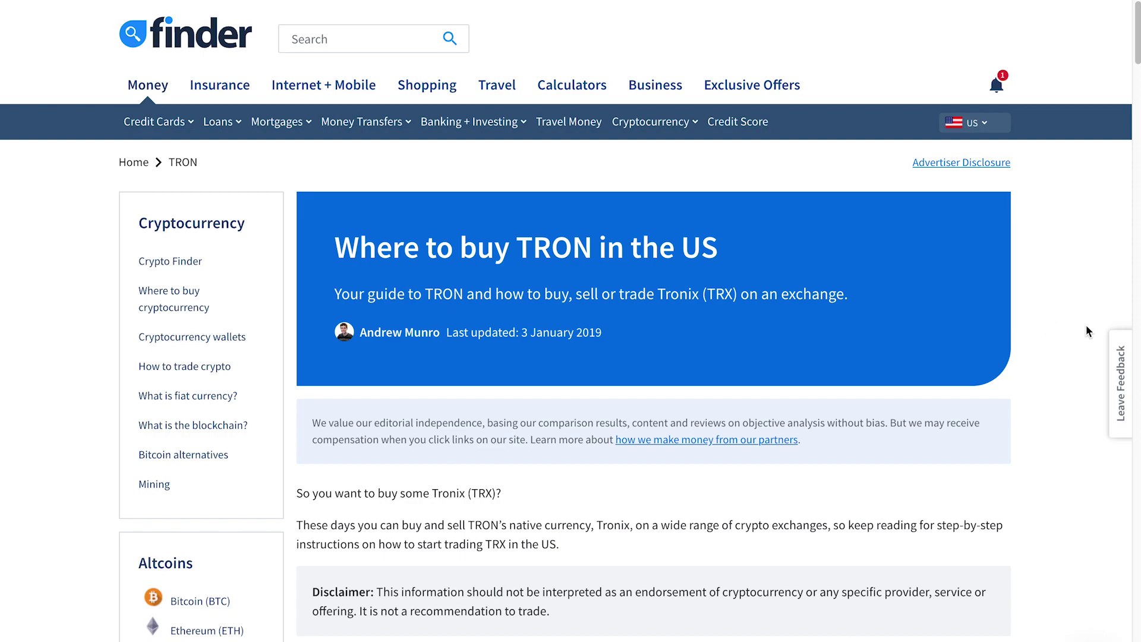
Step: Examine the exchanges in the Where to buy TRON table, comparing their deposit methods and supported fiat currencies
scroll(1087, 331, down, 20)
scroll(1088, 331, down, 7)
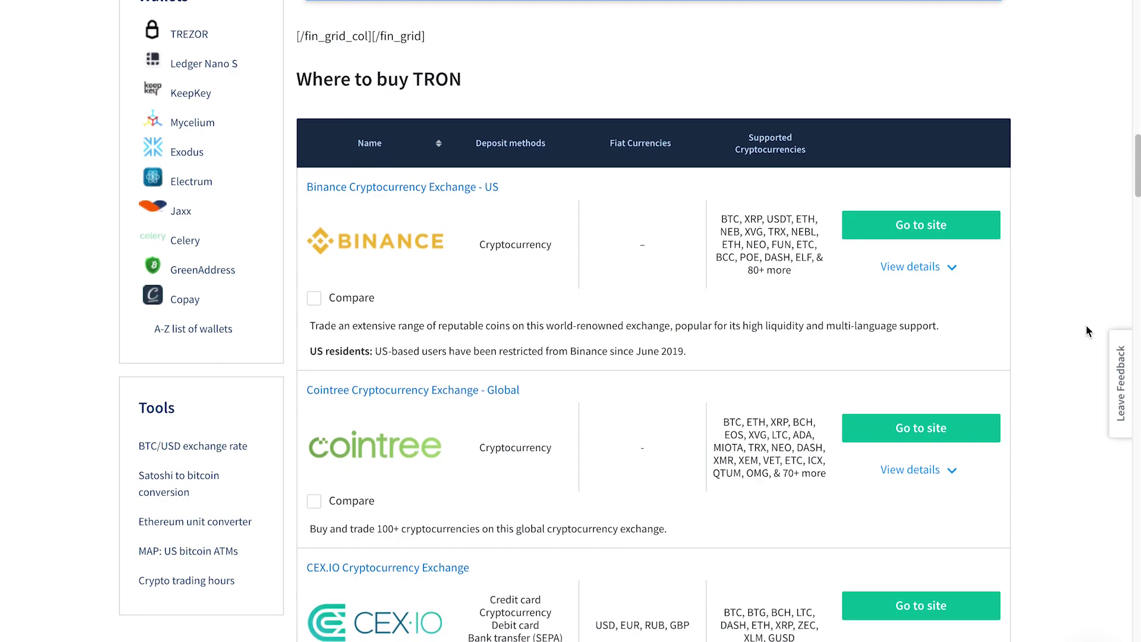
scroll(1082, 327, down, 15)
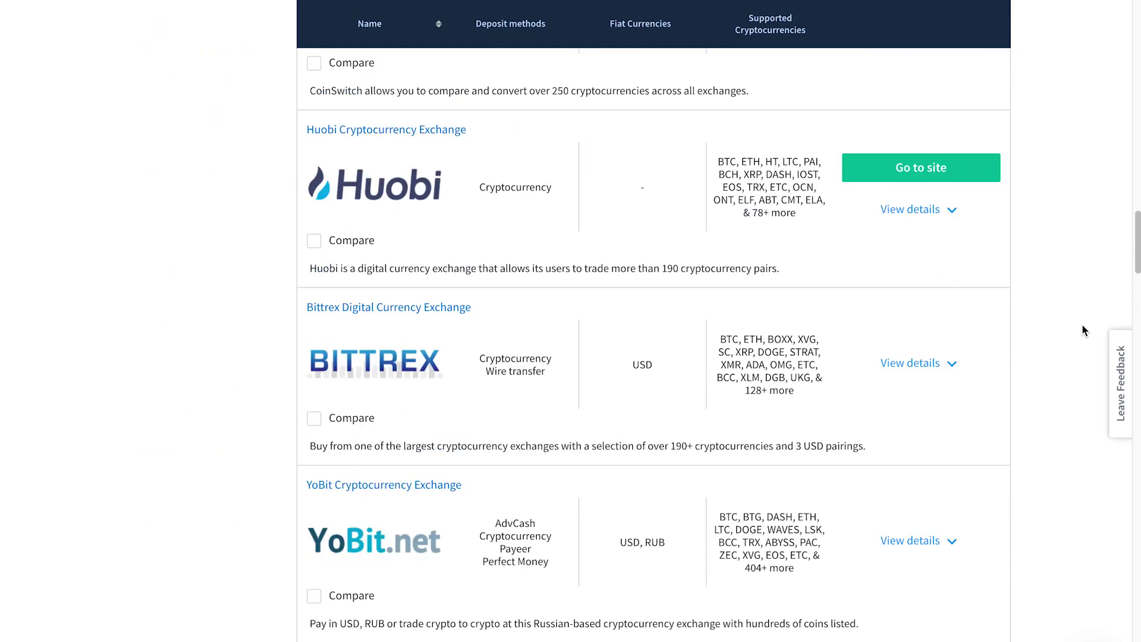
scroll(1082, 325, down, 13)
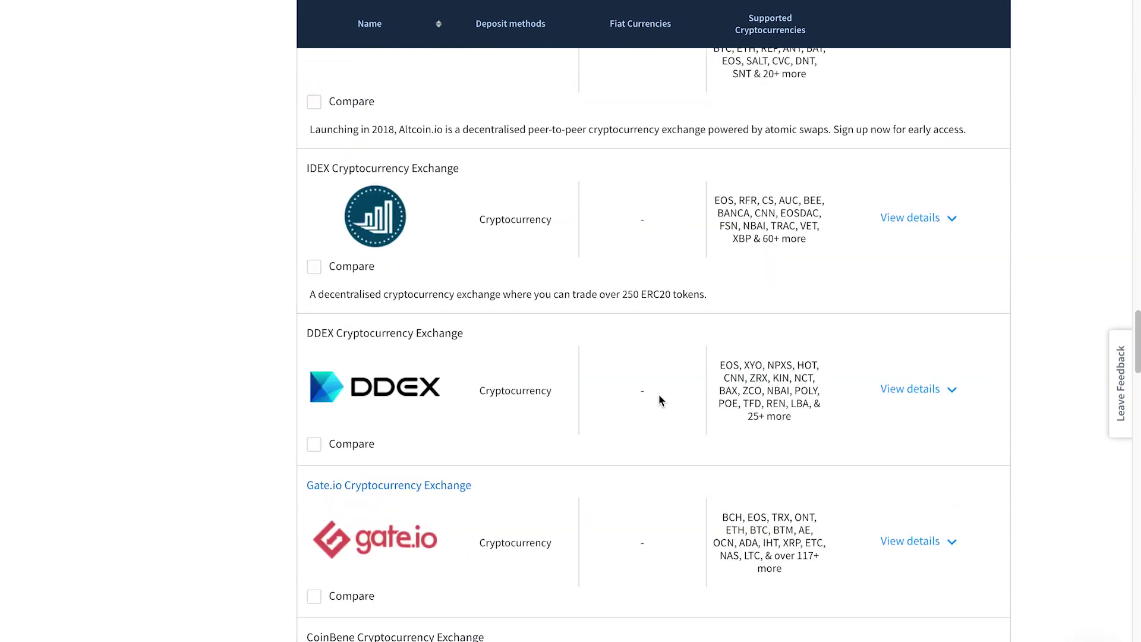
scroll(659, 399, up, 2)
scroll(660, 399, up, 20)
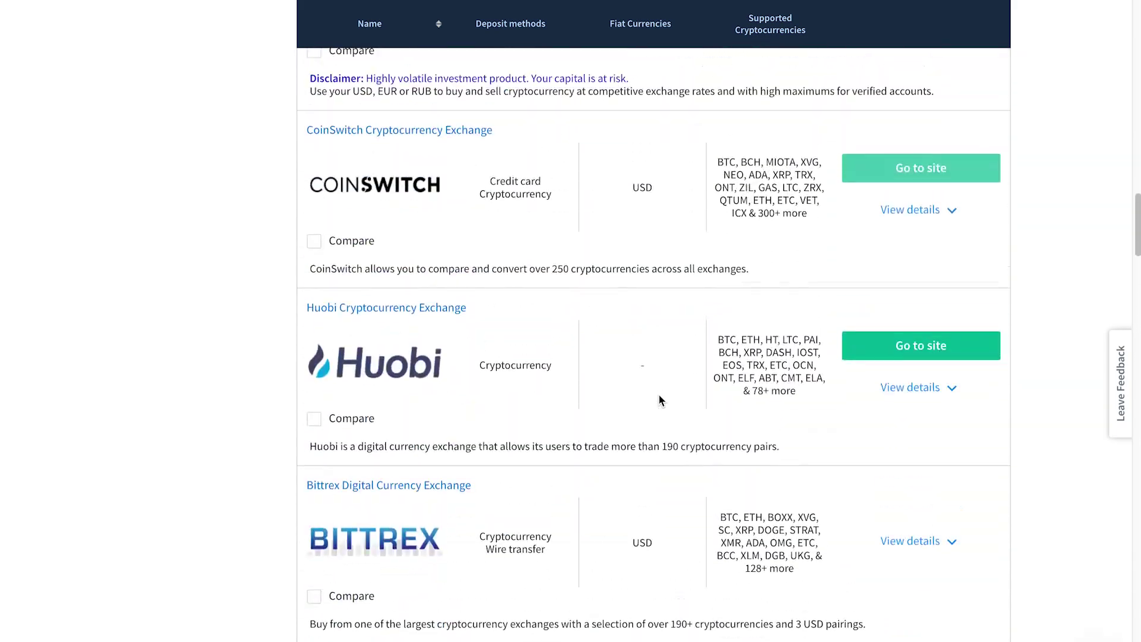
scroll(659, 398, up, 2)
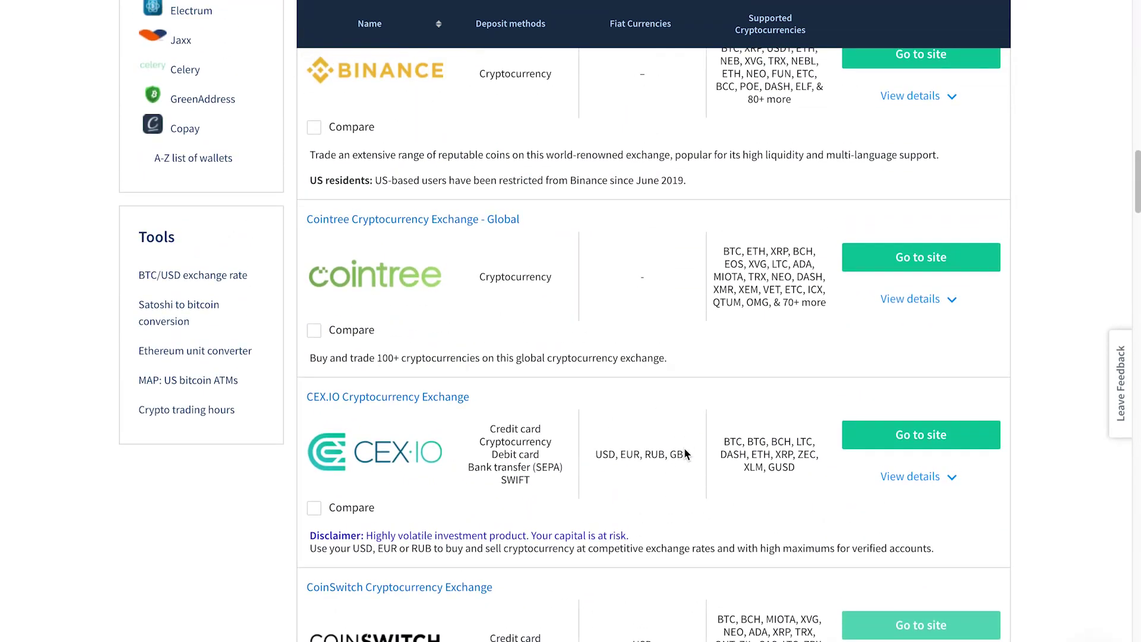
drag(689, 454, 592, 455)
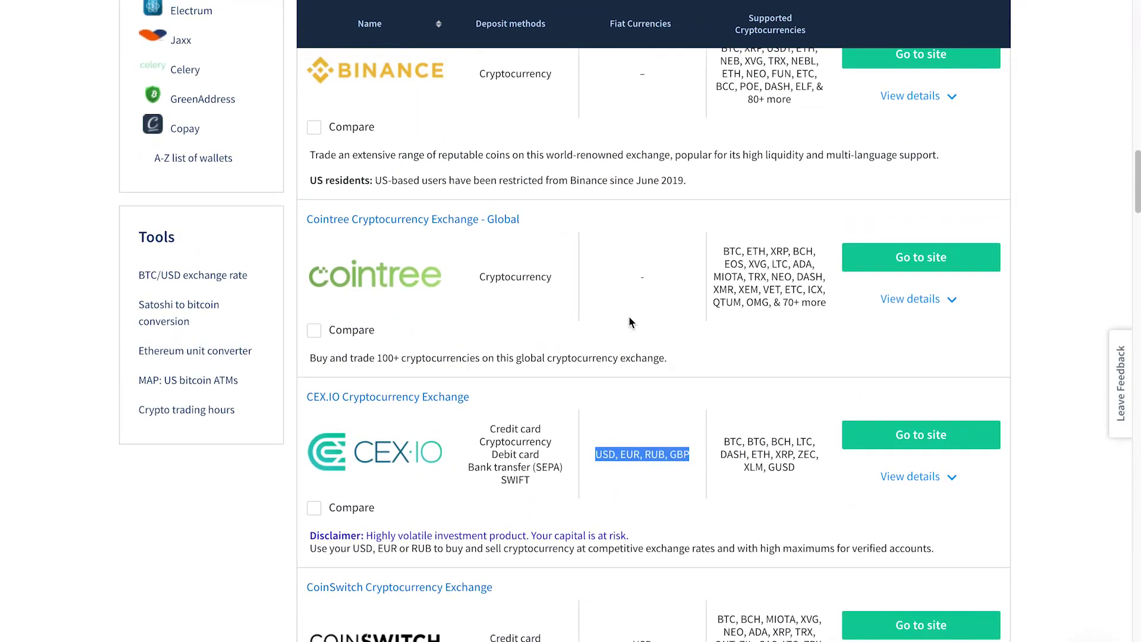
click(641, 76)
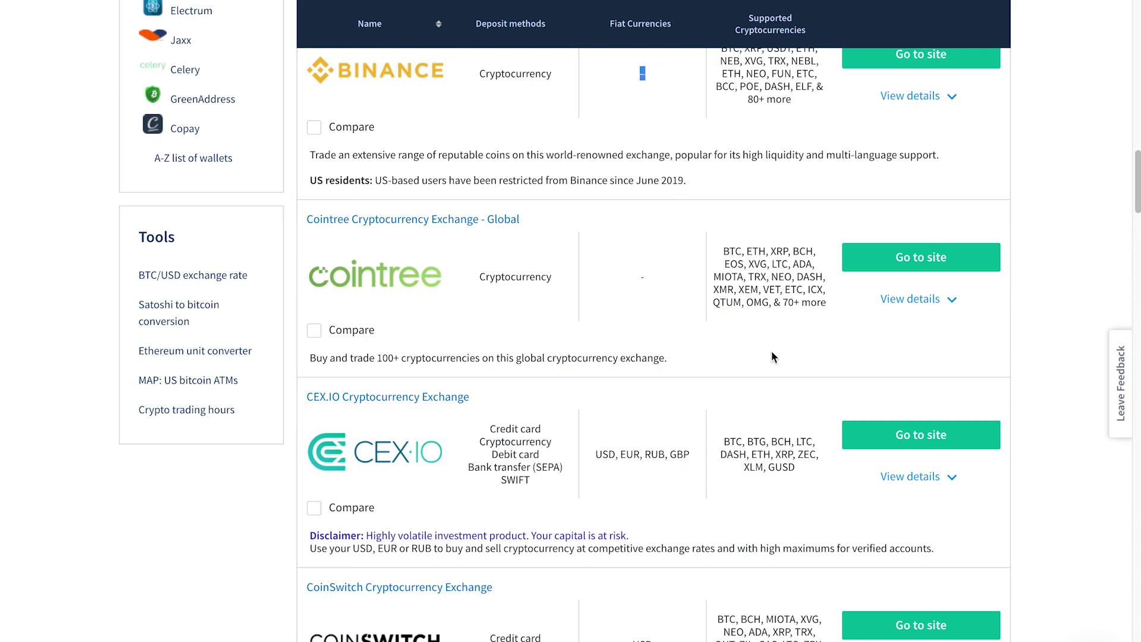
Step: Review the exchanges that support TRX and open the Huobi Cryptocurrency Exchange site from the comparison table
scroll(737, 288, up, 1)
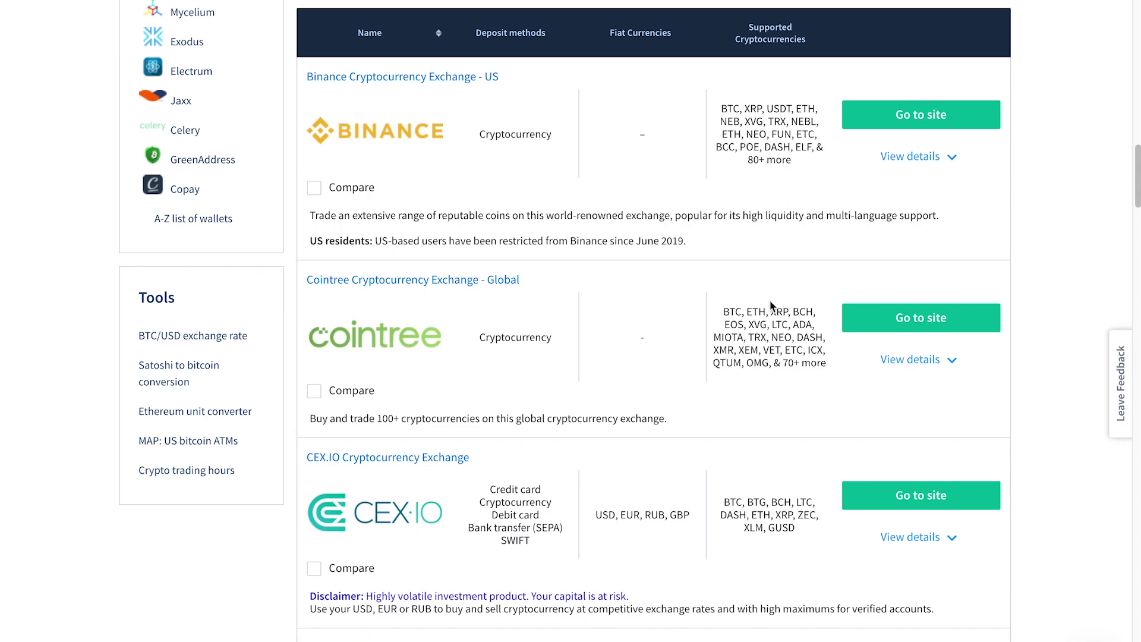
scroll(765, 337, down, 1)
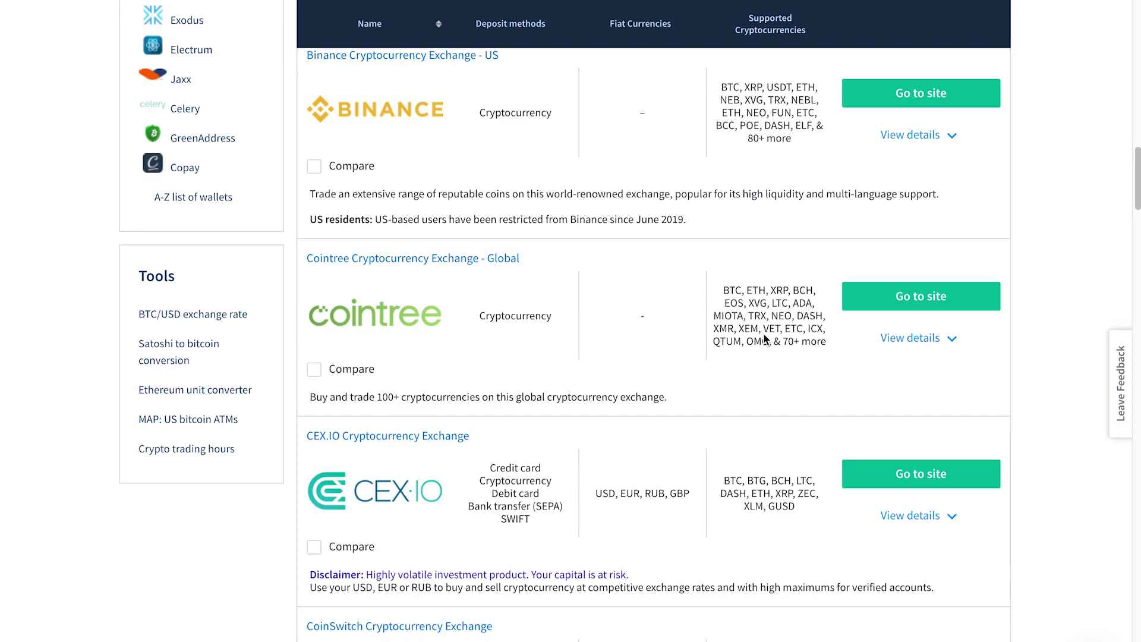
scroll(764, 337, up, 4)
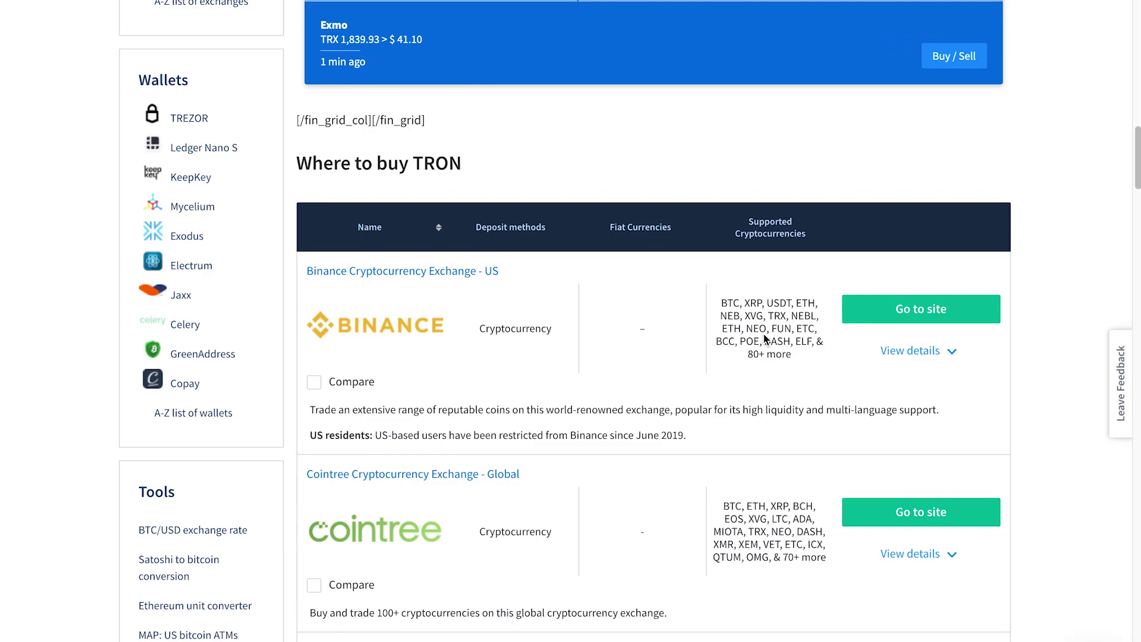
scroll(764, 336, down, 3)
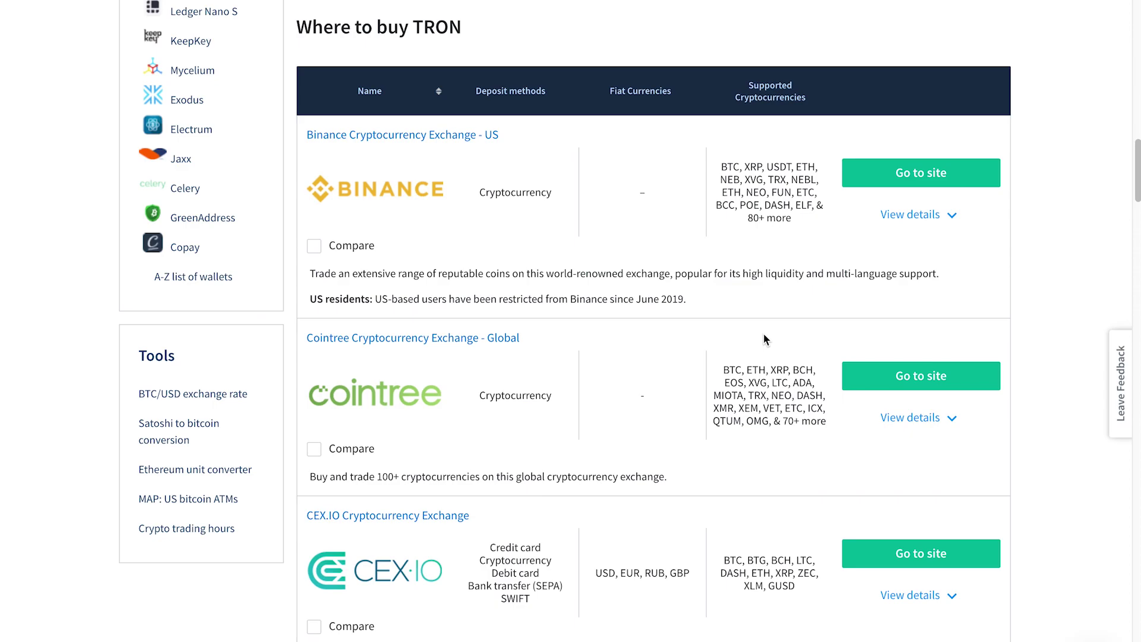
scroll(764, 339, down, 10)
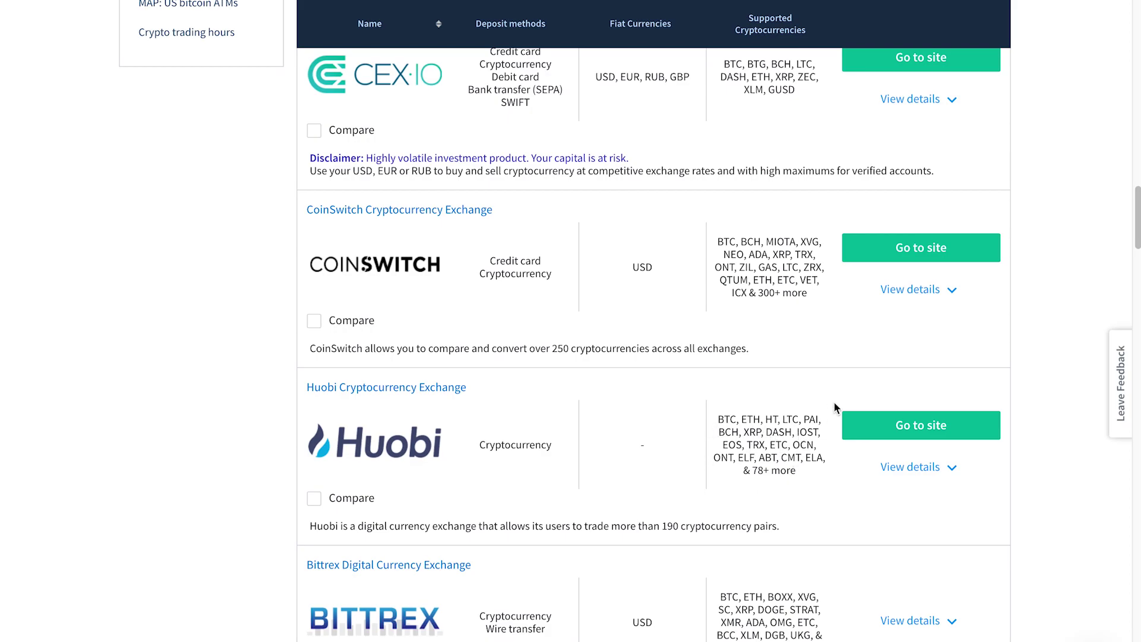
scroll(1047, 323, up, 8)
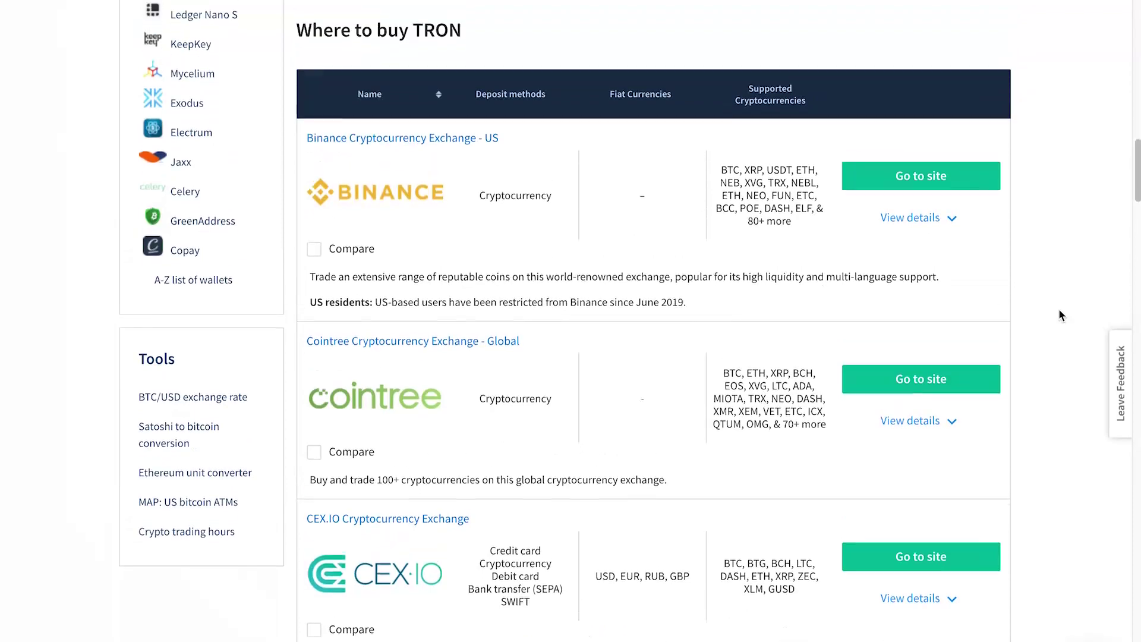
scroll(1039, 308, down, 1)
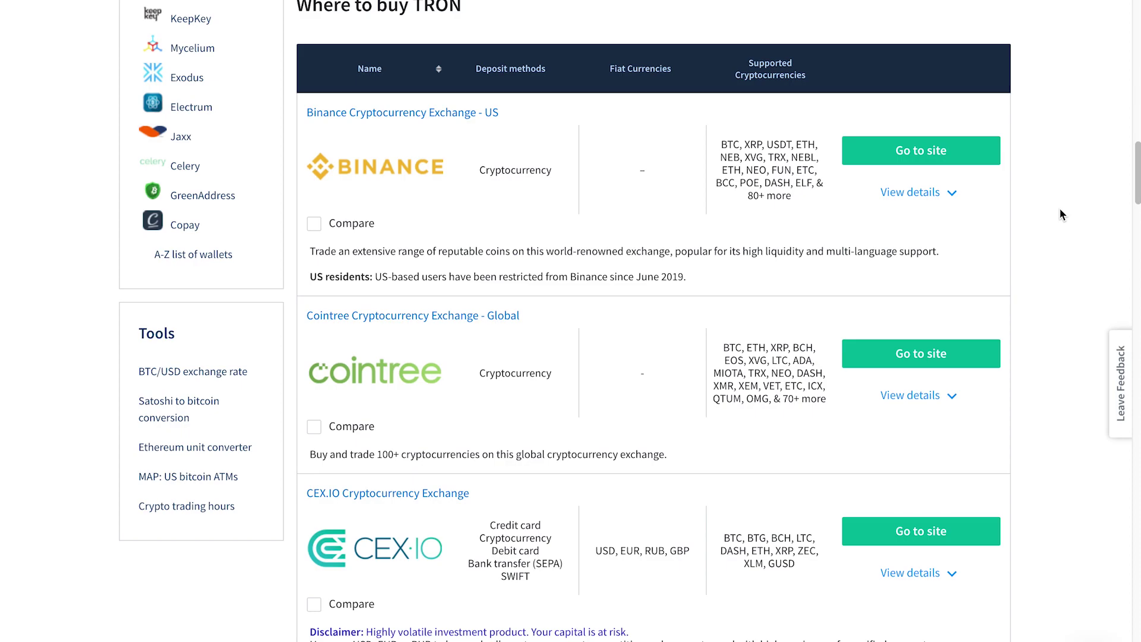
scroll(1060, 209, down, 10)
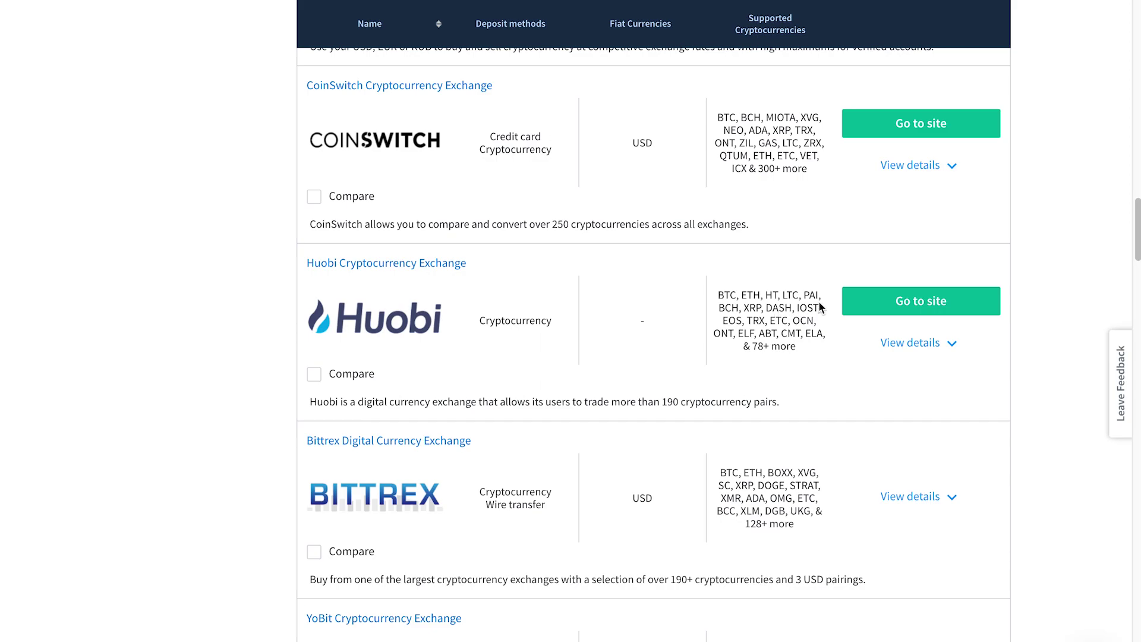
click(902, 309)
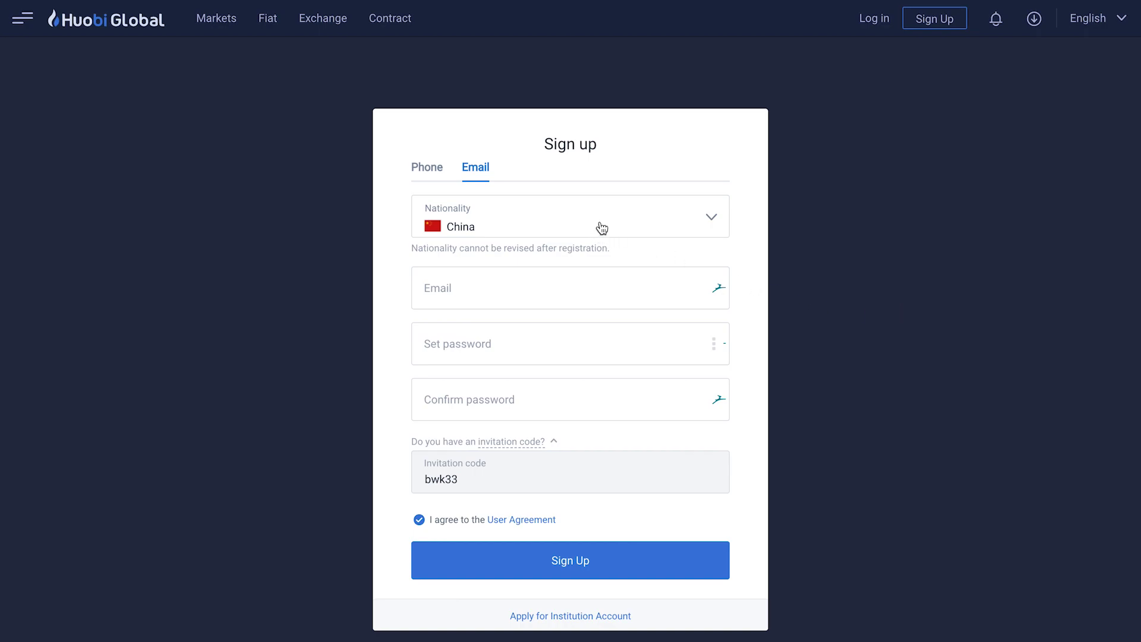
click(583, 288)
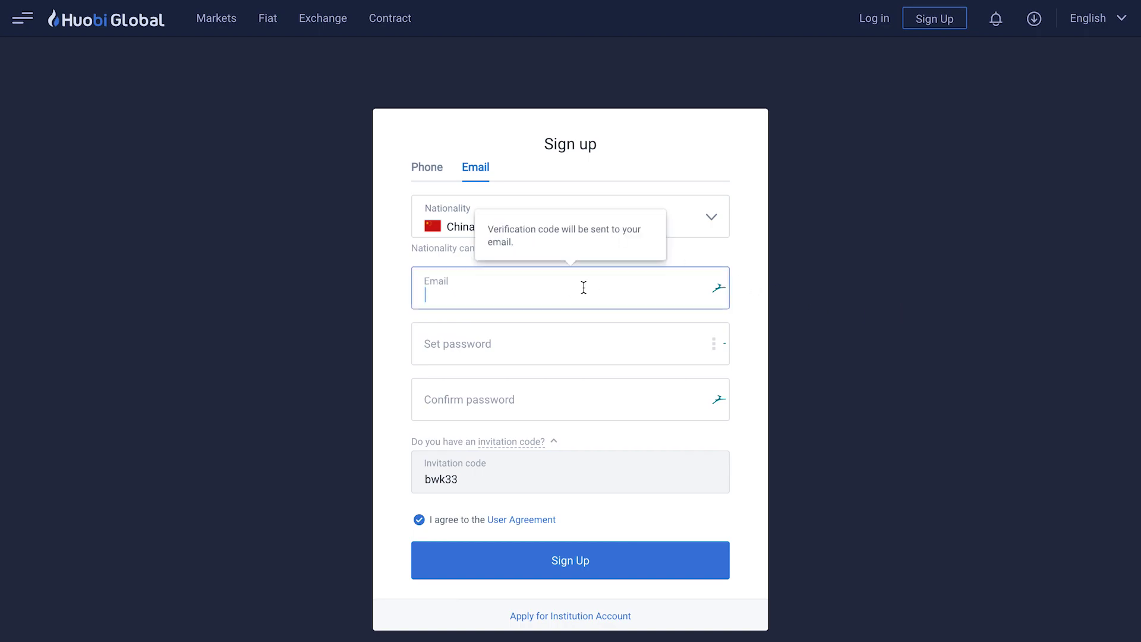
click(177, 301)
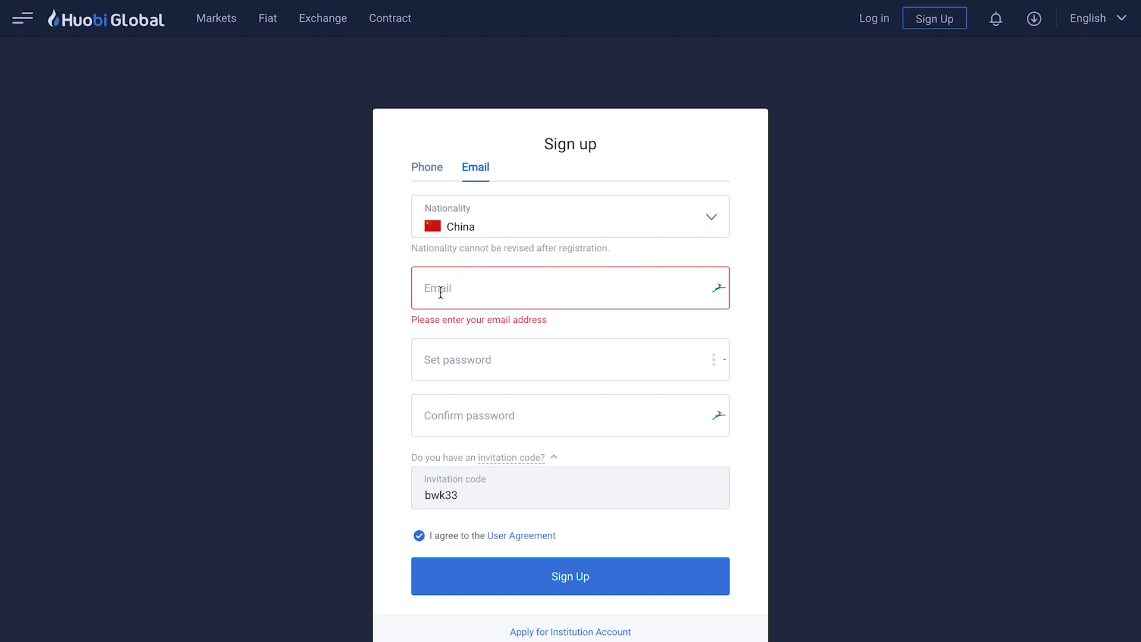
click(790, 301)
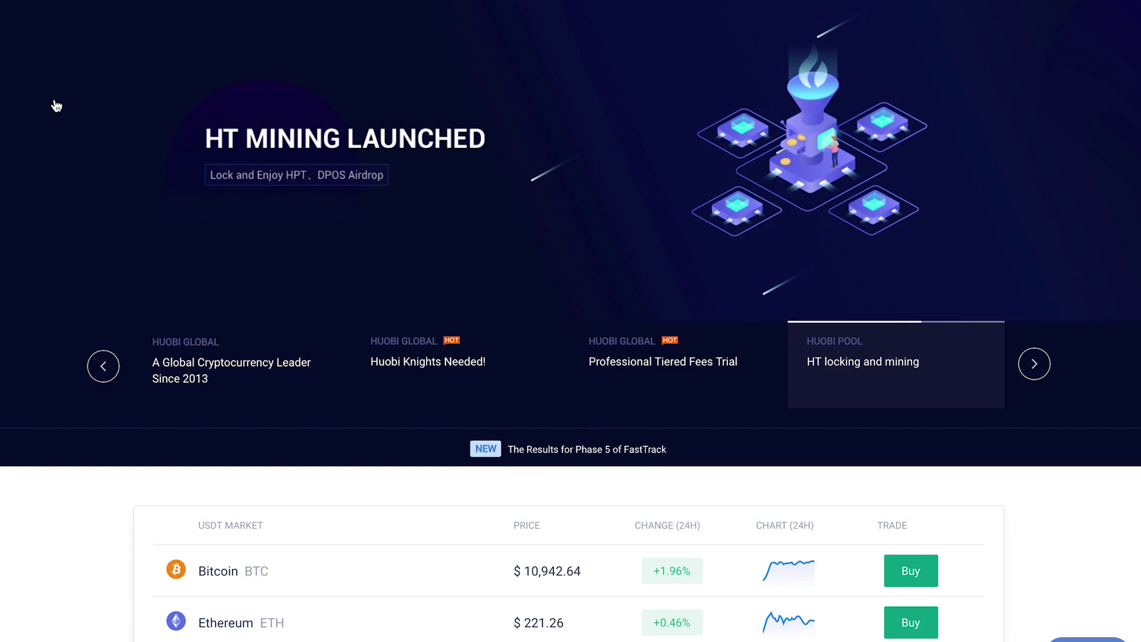
Step: Open the Exchange Account balances, show the BTC deposit details and select the BTC deposit address
mouse_move(851, 1)
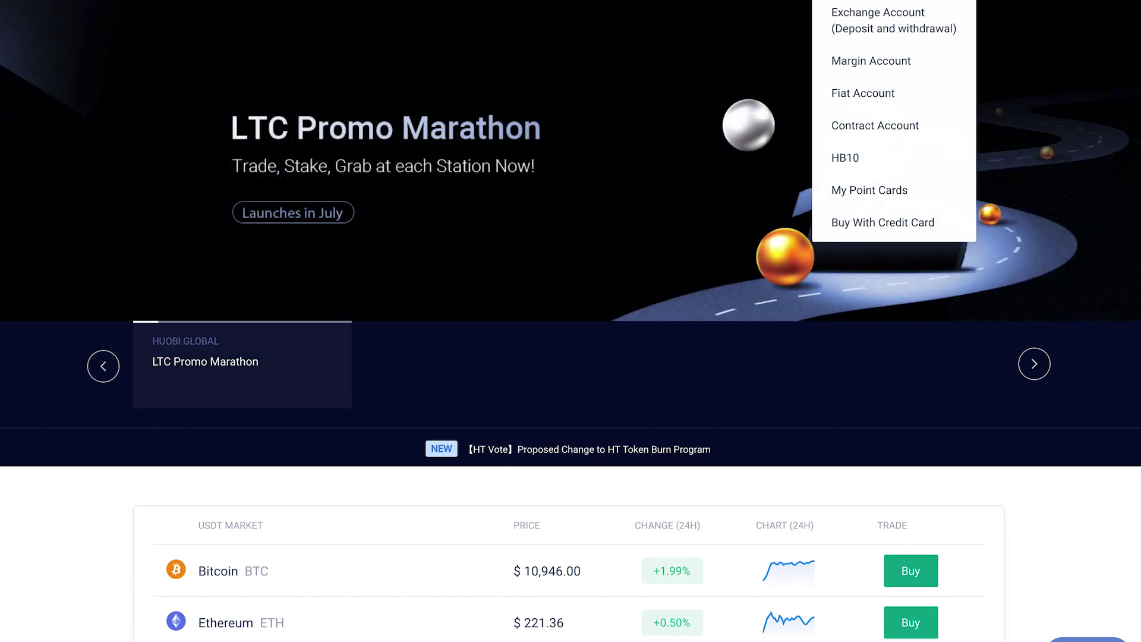
click(854, 13)
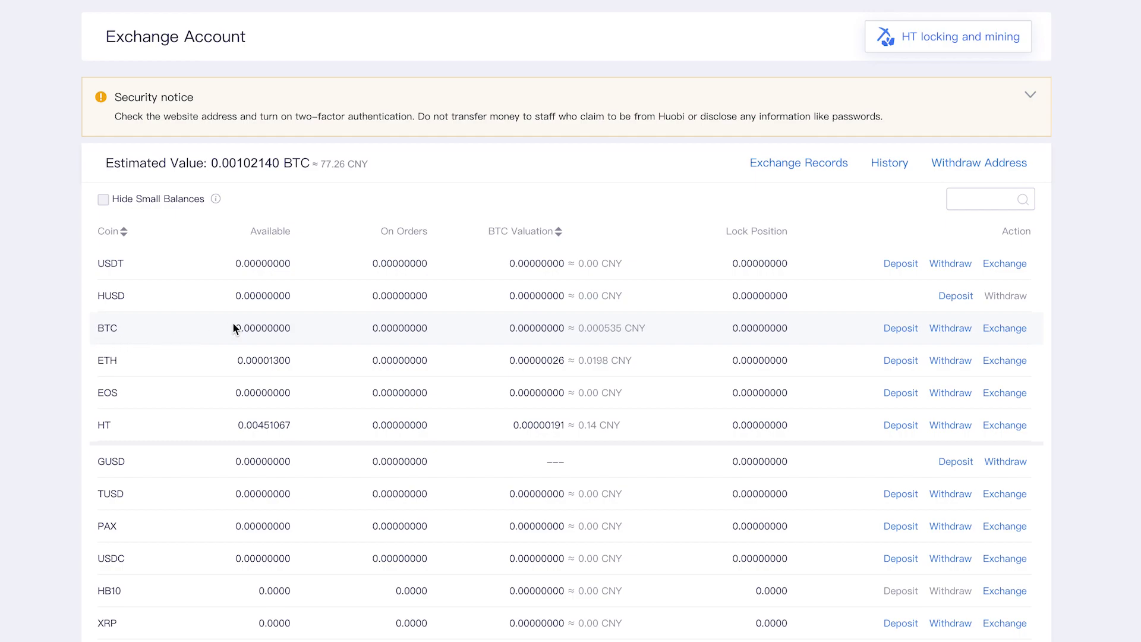
click(903, 334)
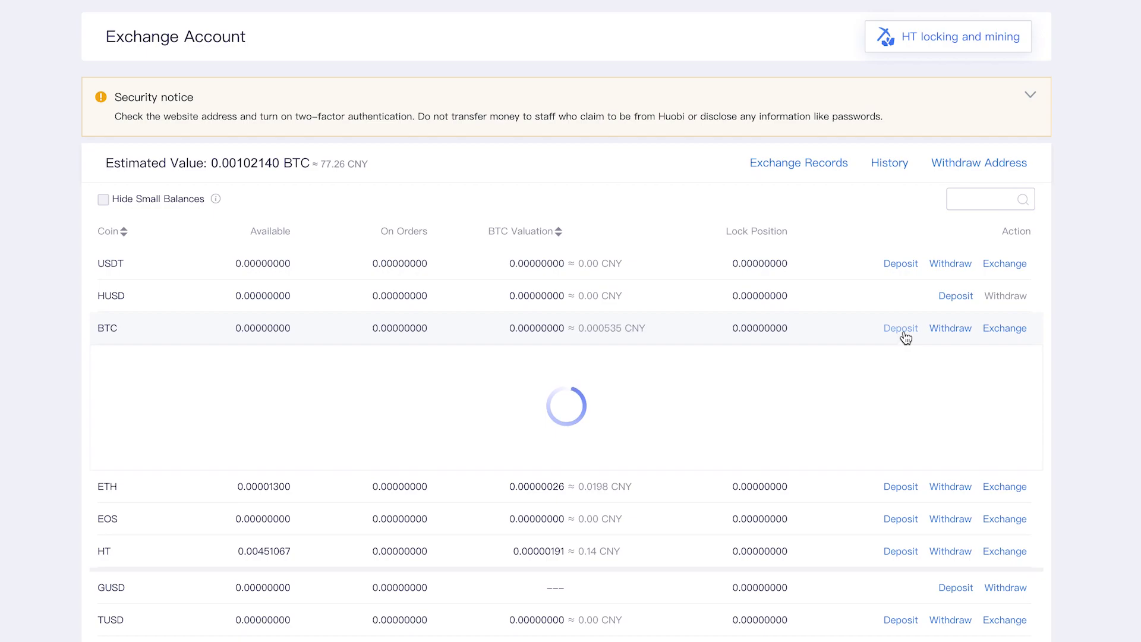
scroll(903, 334, down, 2)
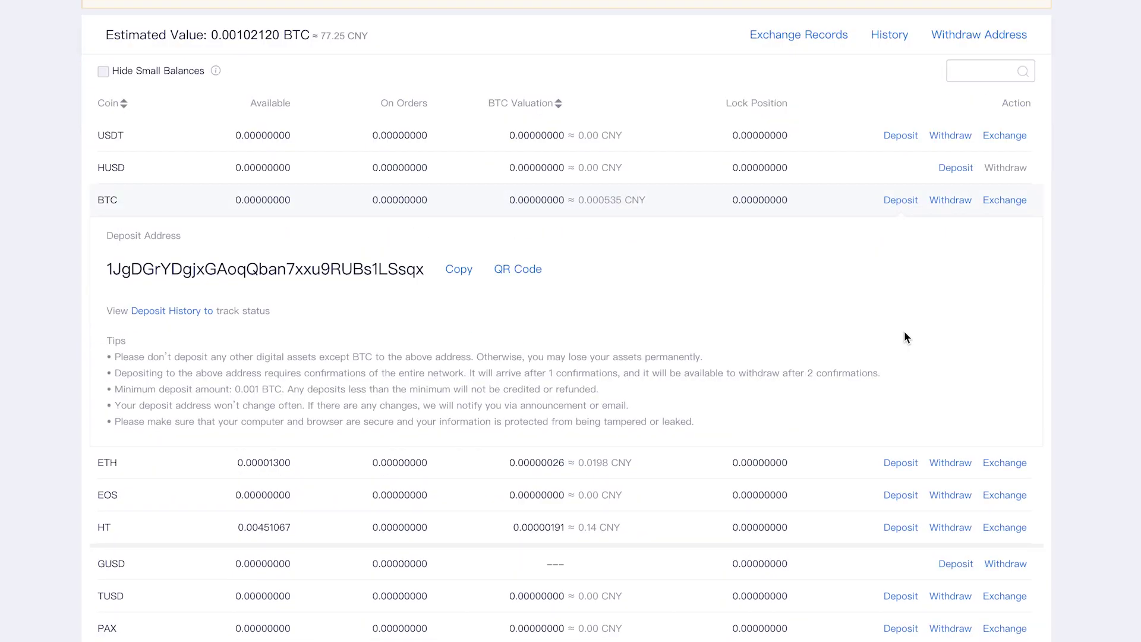
double_click(204, 273)
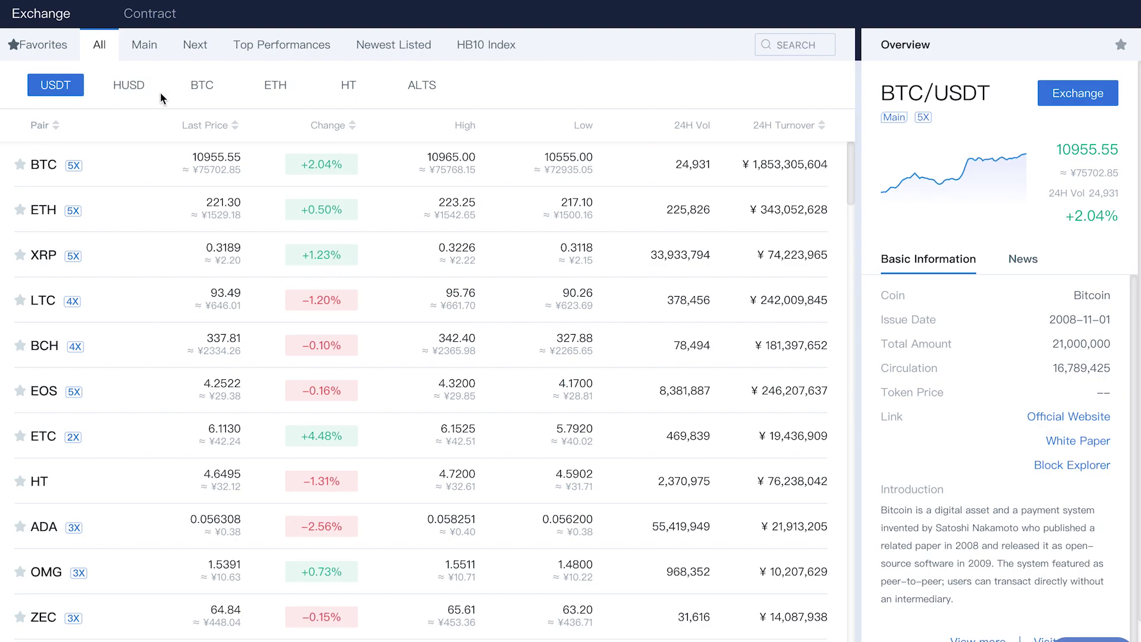
Step: Open the TRX/BTC trading page from the BTC market pairs and set its chart to the 1hour interval
click(205, 95)
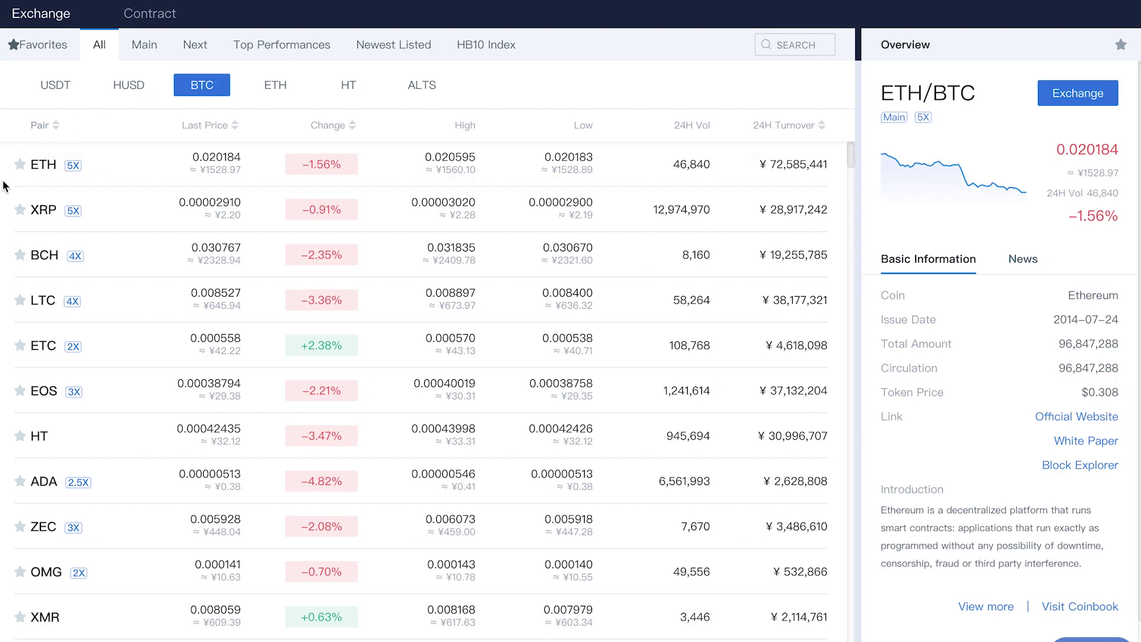
scroll(8, 234, down, 1)
scroll(7, 233, up, 1)
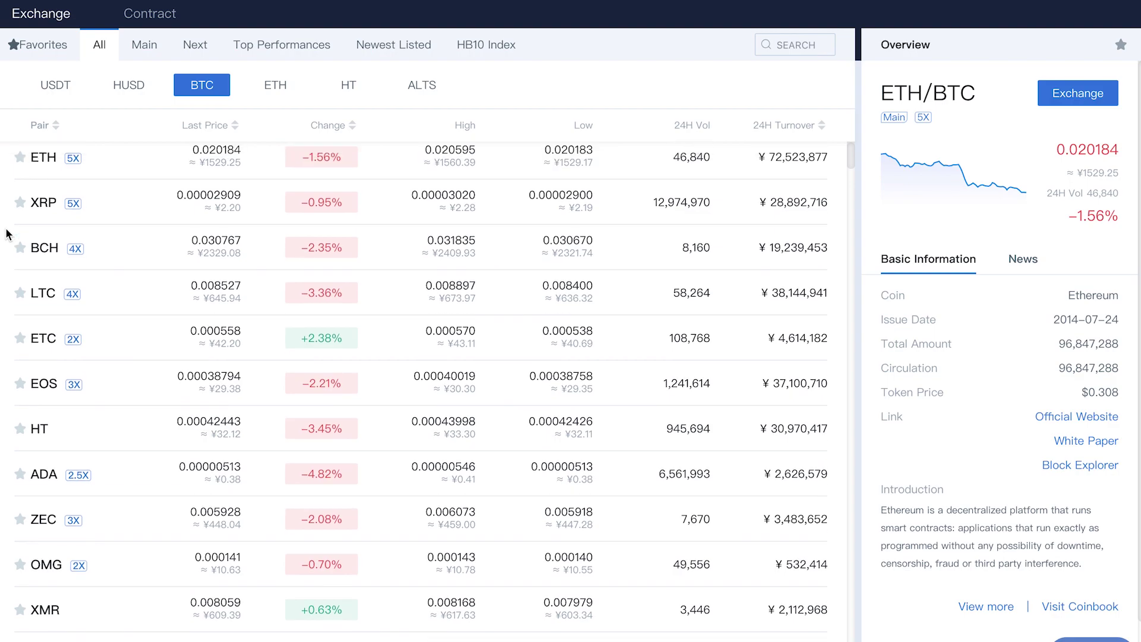
scroll(8, 234, down, 4)
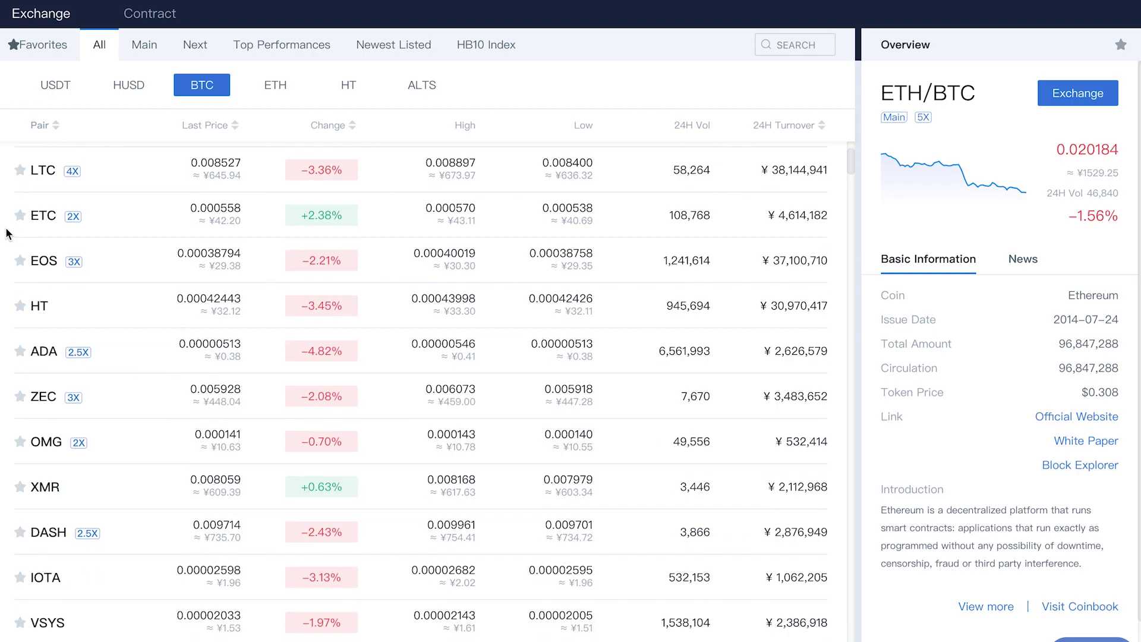
scroll(7, 233, down, 5)
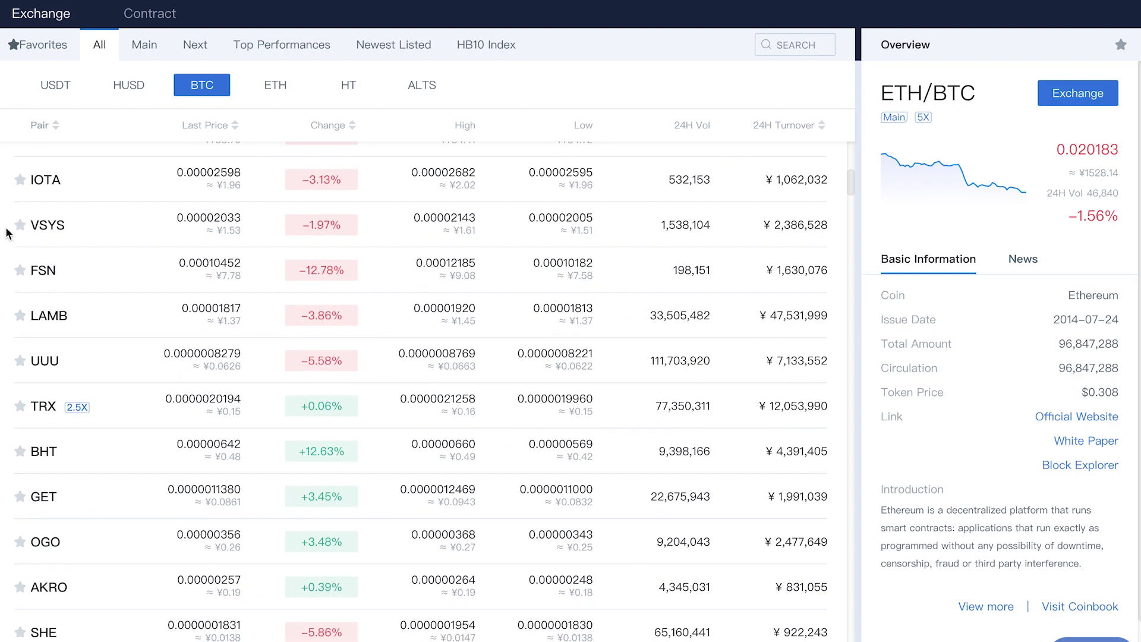
scroll(6, 267, down, 1)
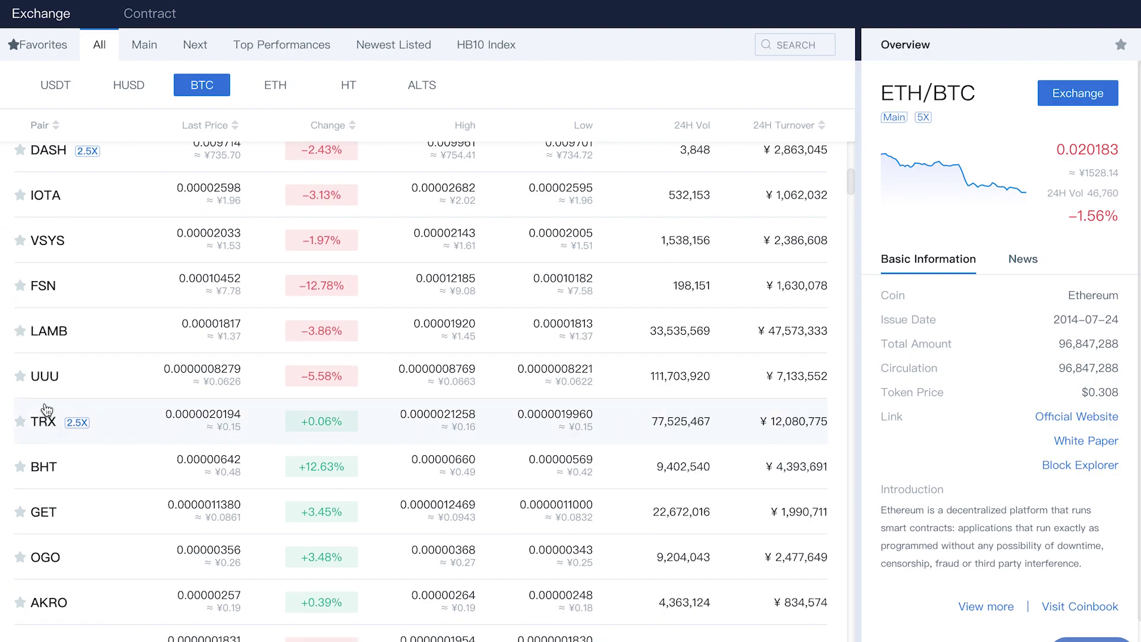
click(42, 423)
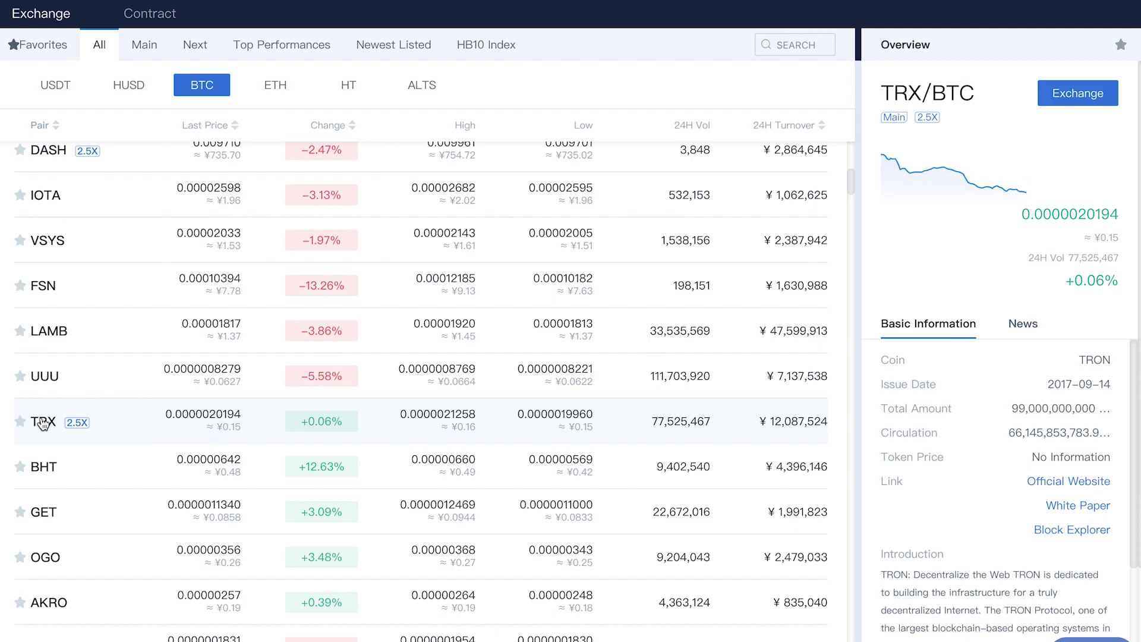
click(1050, 97)
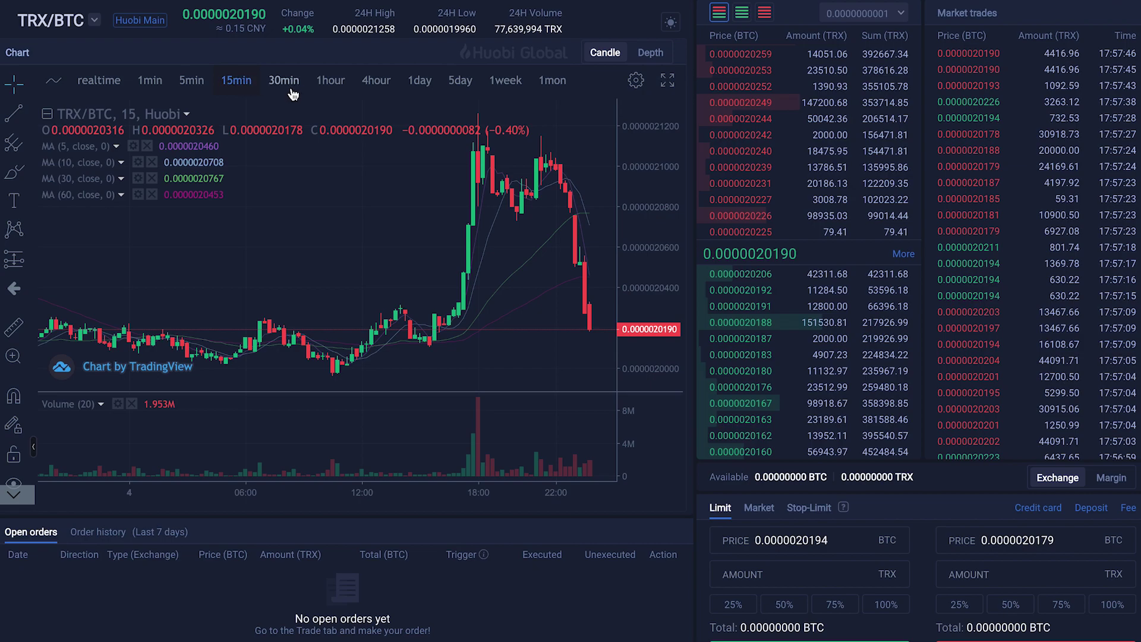
click(334, 85)
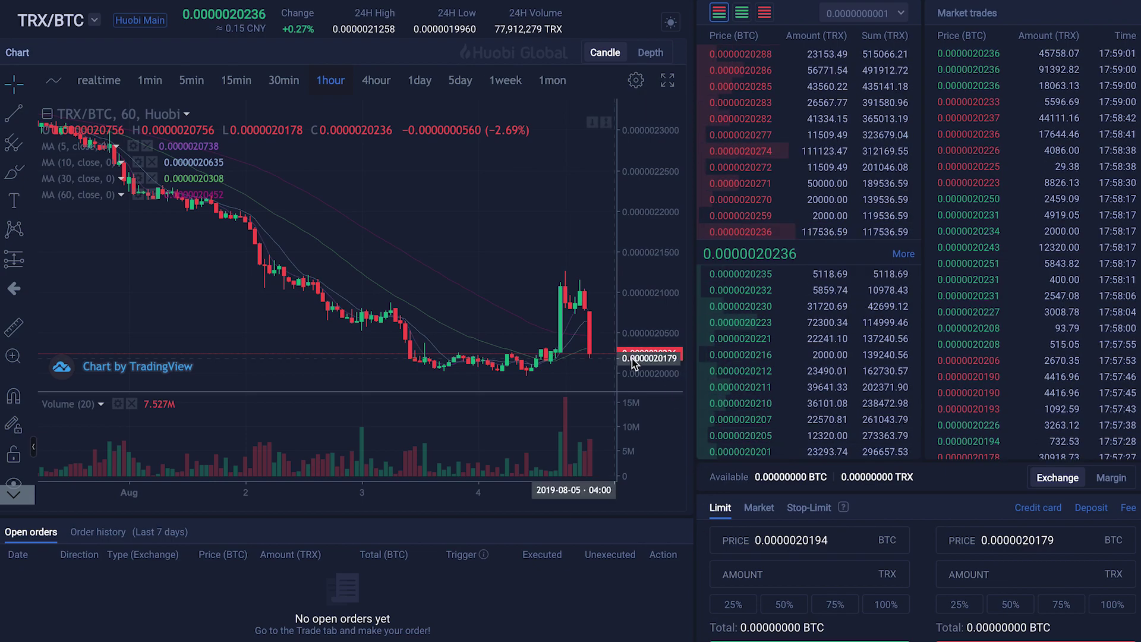
Step: Fill in a market buy order for TRX with an amount of 0.05 BTC and clear the amount again
click(760, 509)
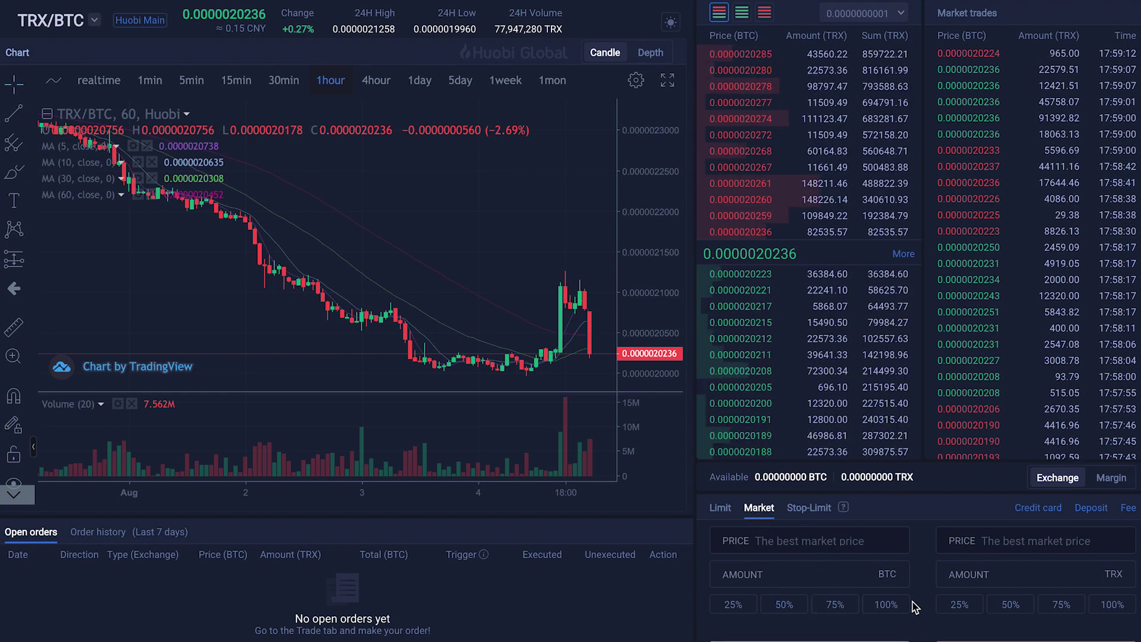
click(815, 575)
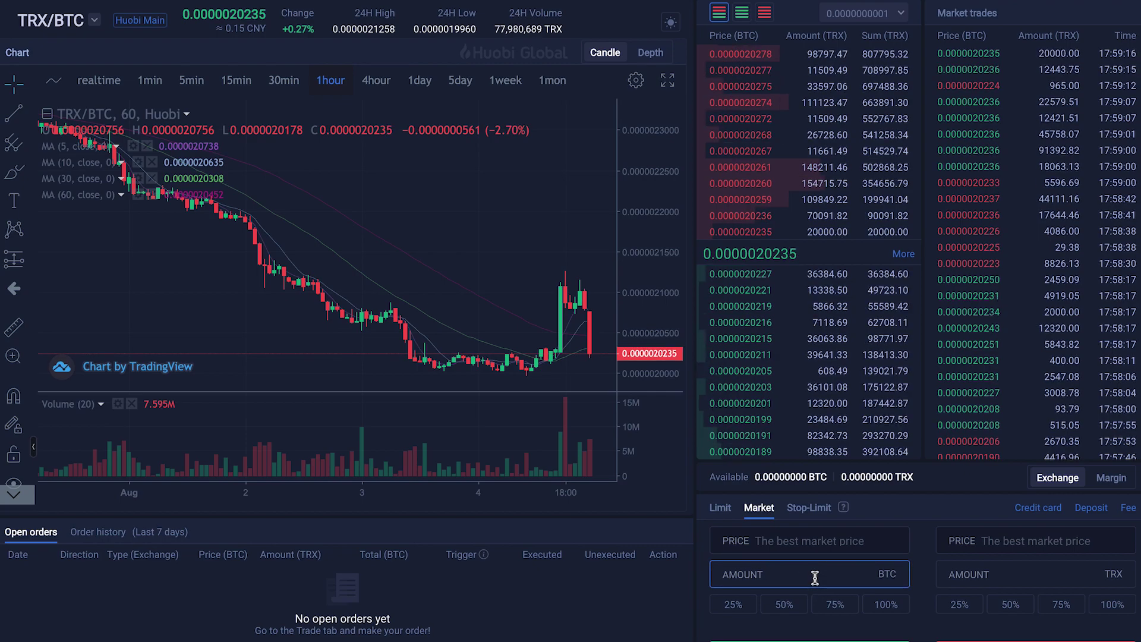
text(0)
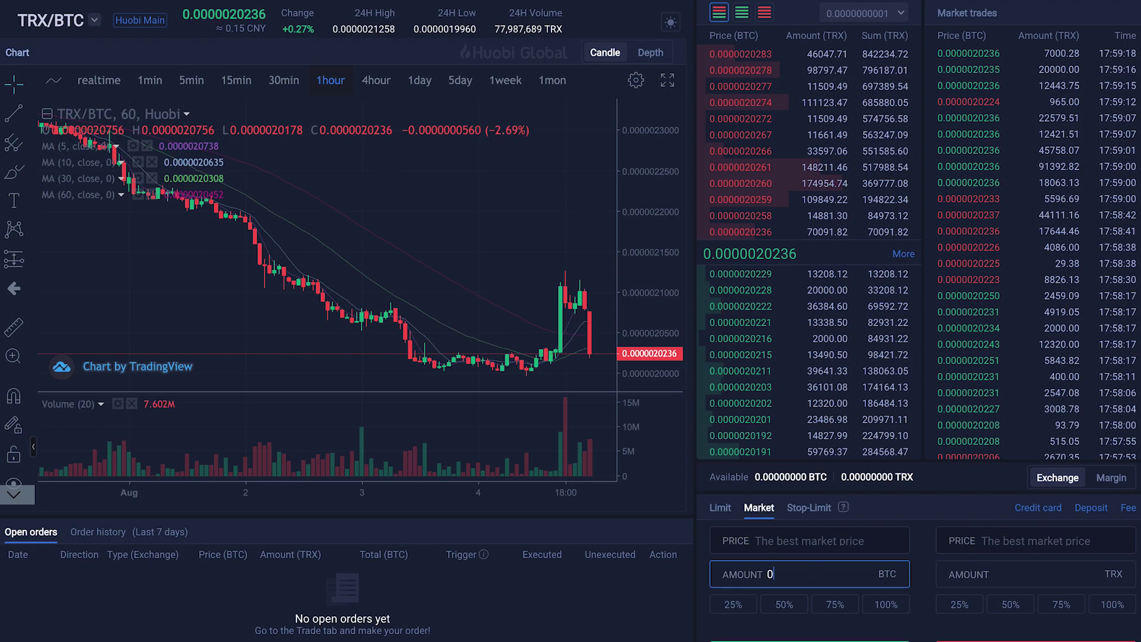
text(.)
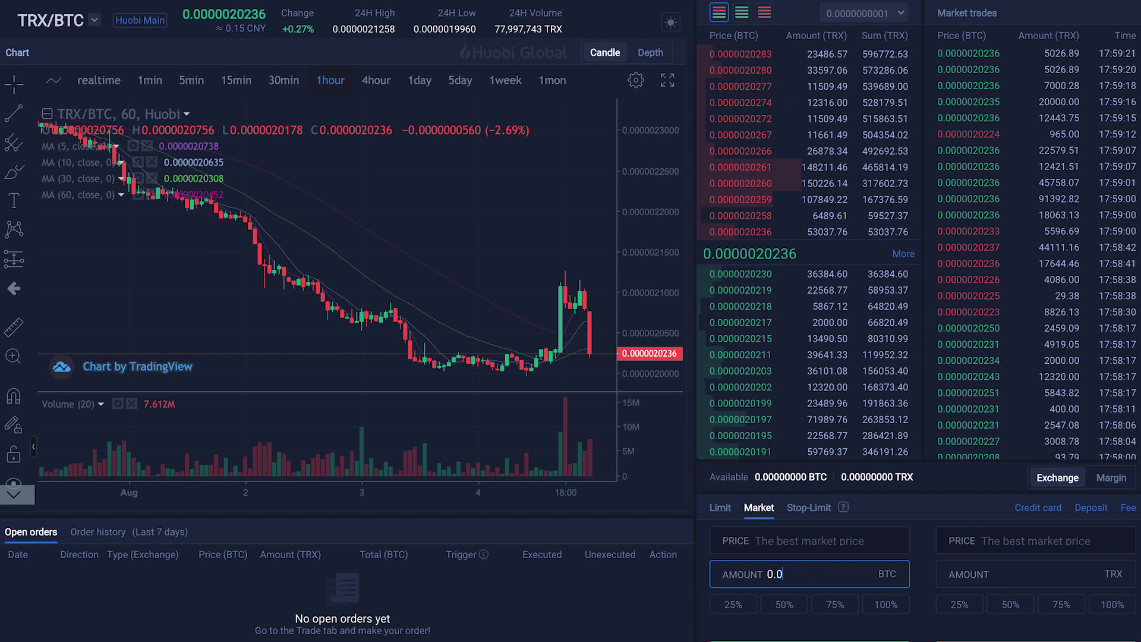
text(05)
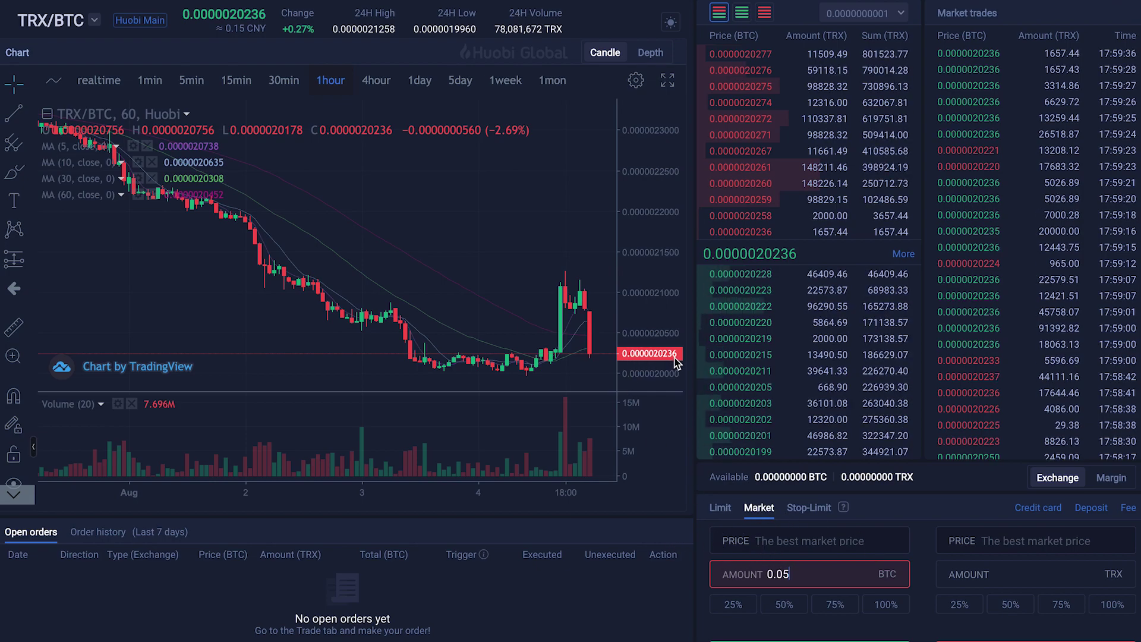
drag(791, 575, 769, 580)
key(BackSpace)
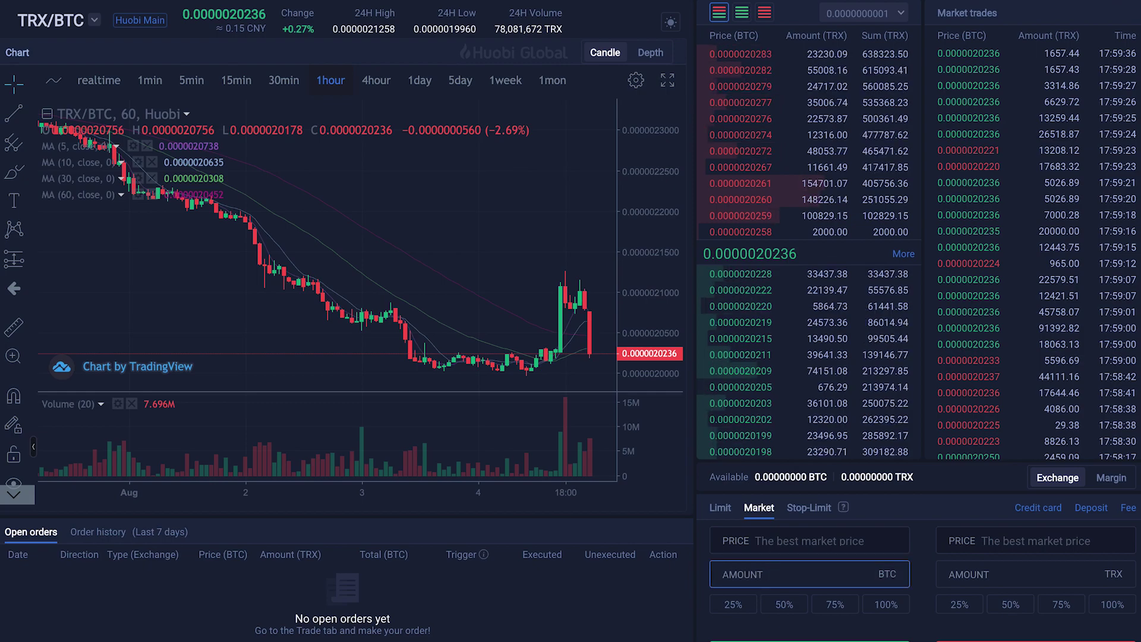
Step: Switch to a limit order and set the TRX buy price to 0.0000020000 BTC
click(721, 508)
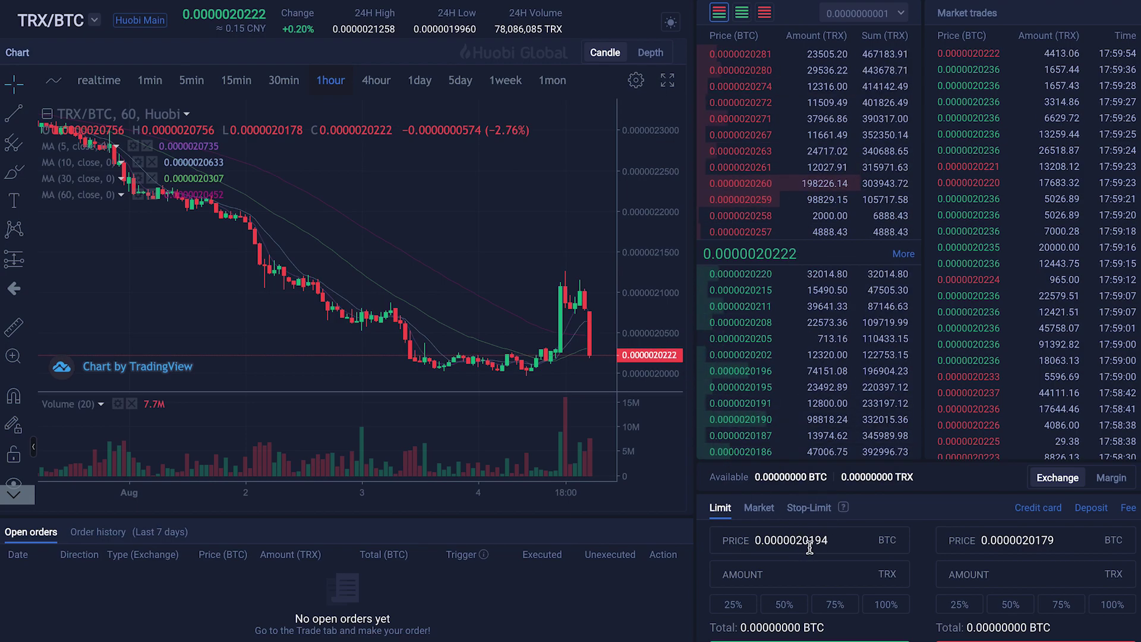
click(840, 540)
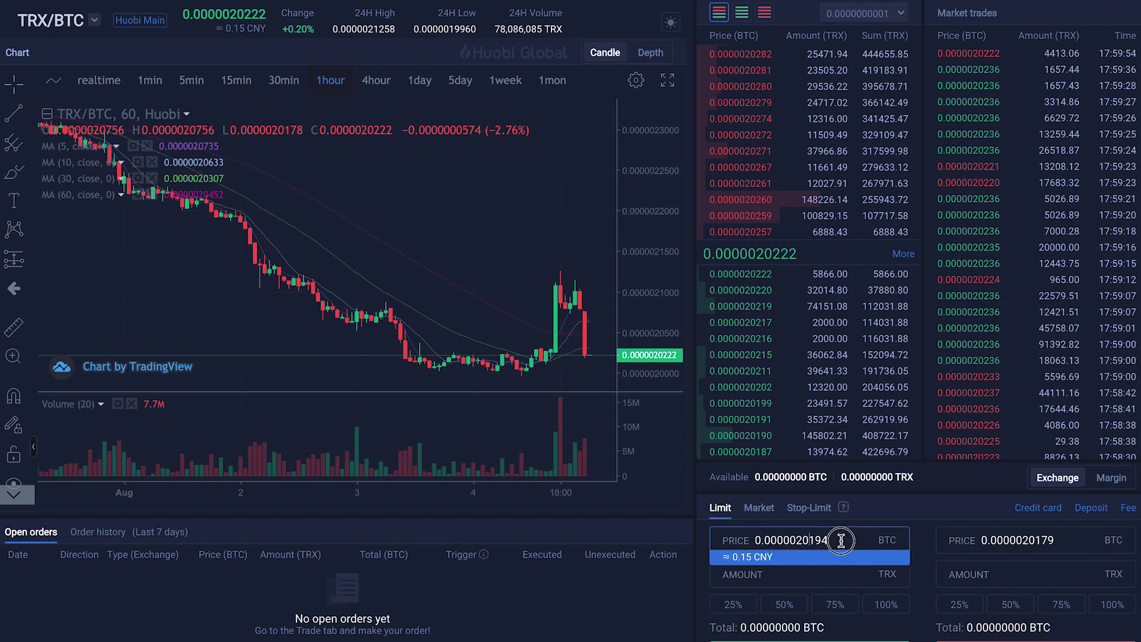
shift+click(868, 541)
text(000)
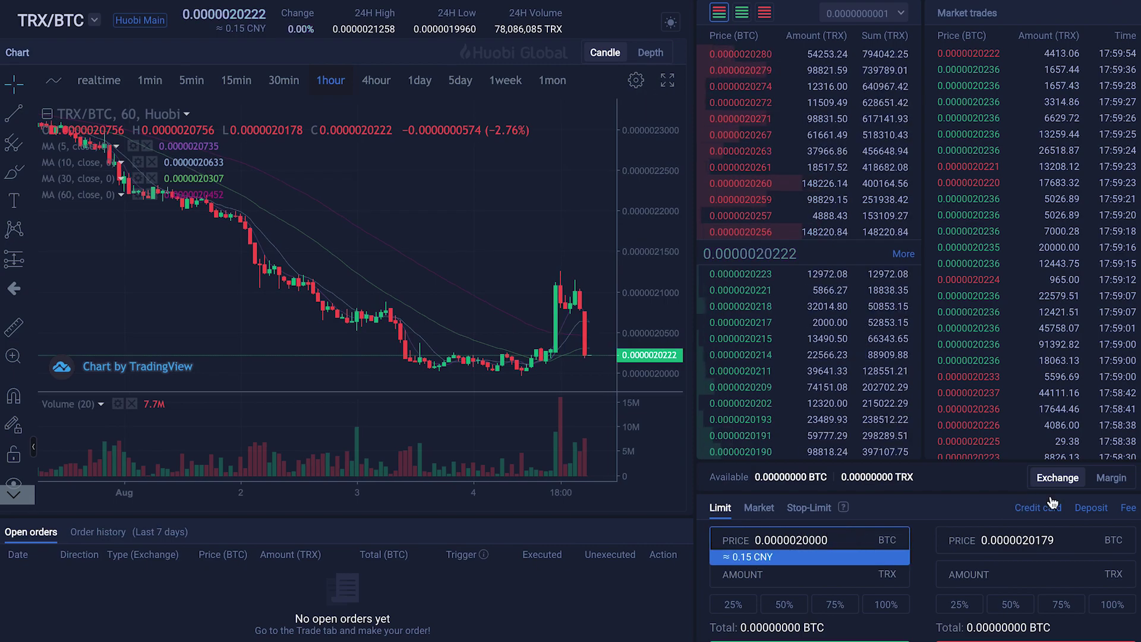
Step: Enter 2000 TRX as the limit buy order's amount, try the 100% allocation, and clear the amount
click(879, 574)
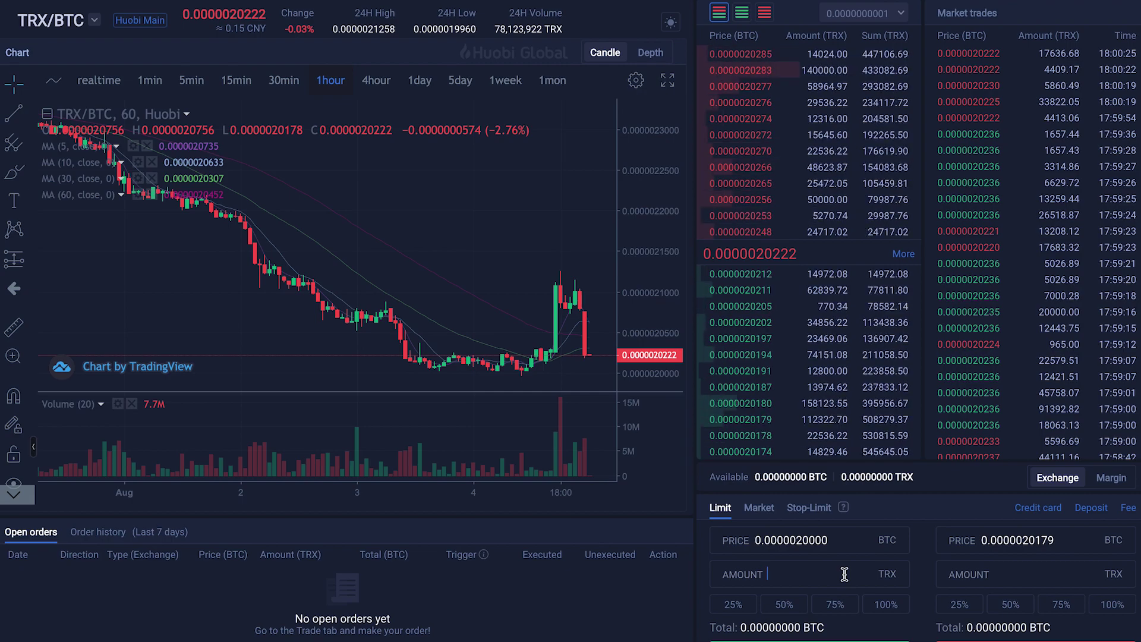
text(2000)
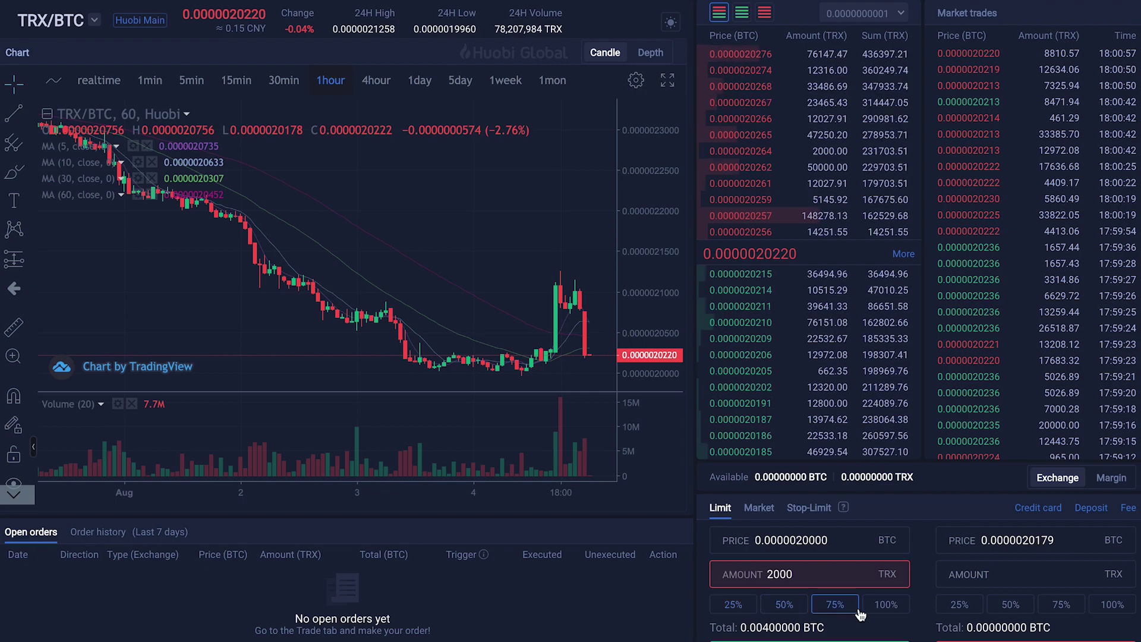
click(886, 606)
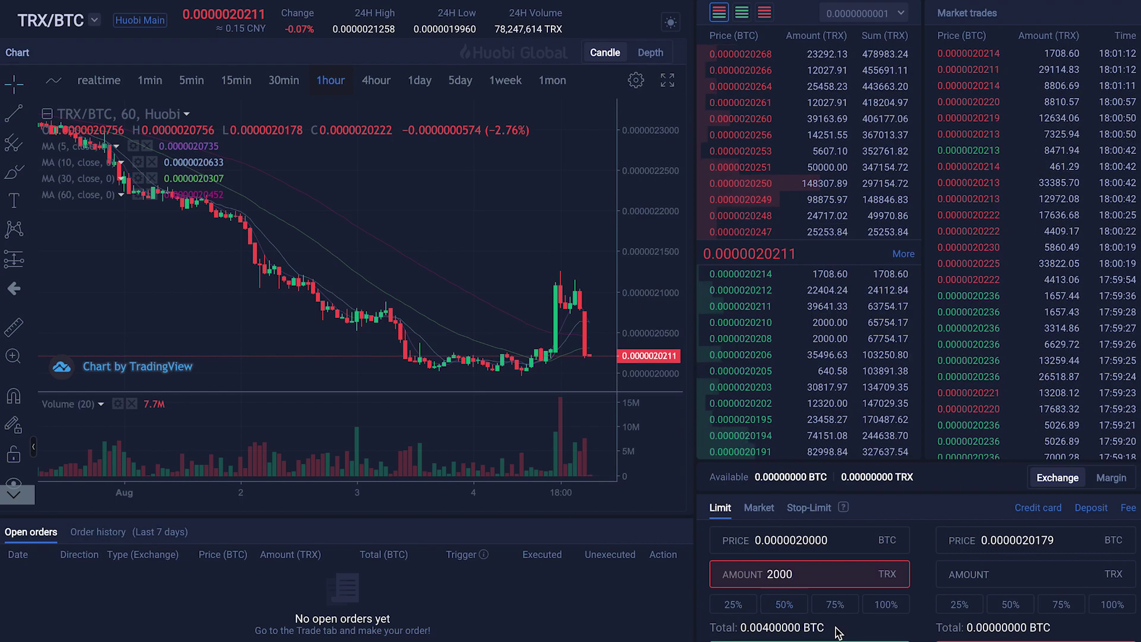
click(790, 574)
double_click(790, 574)
key(BackSpace)
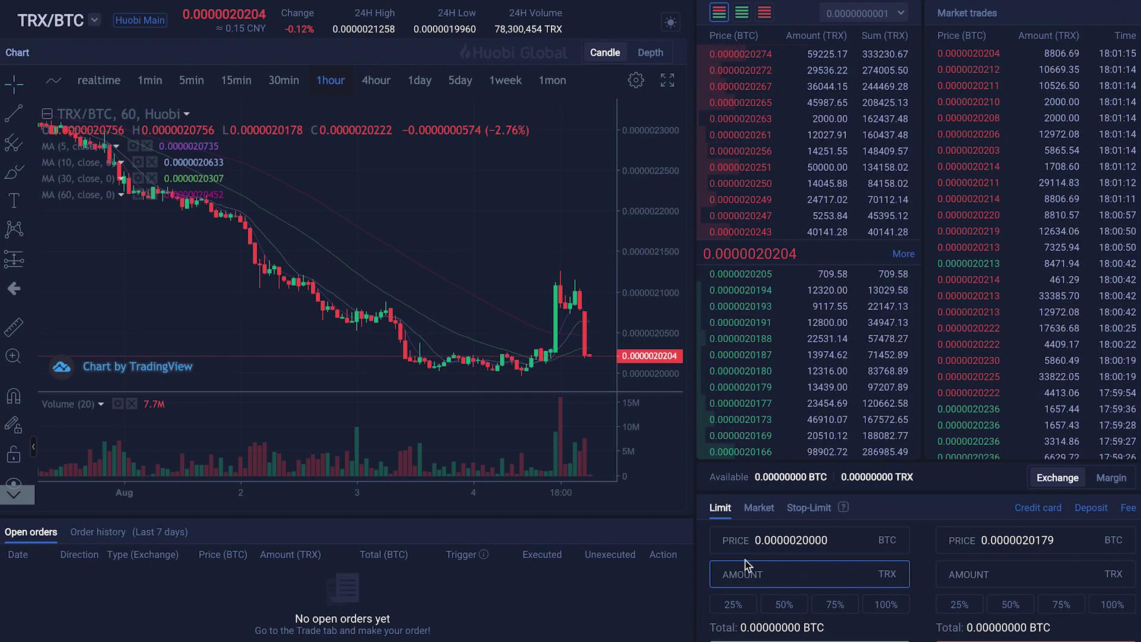
click(708, 579)
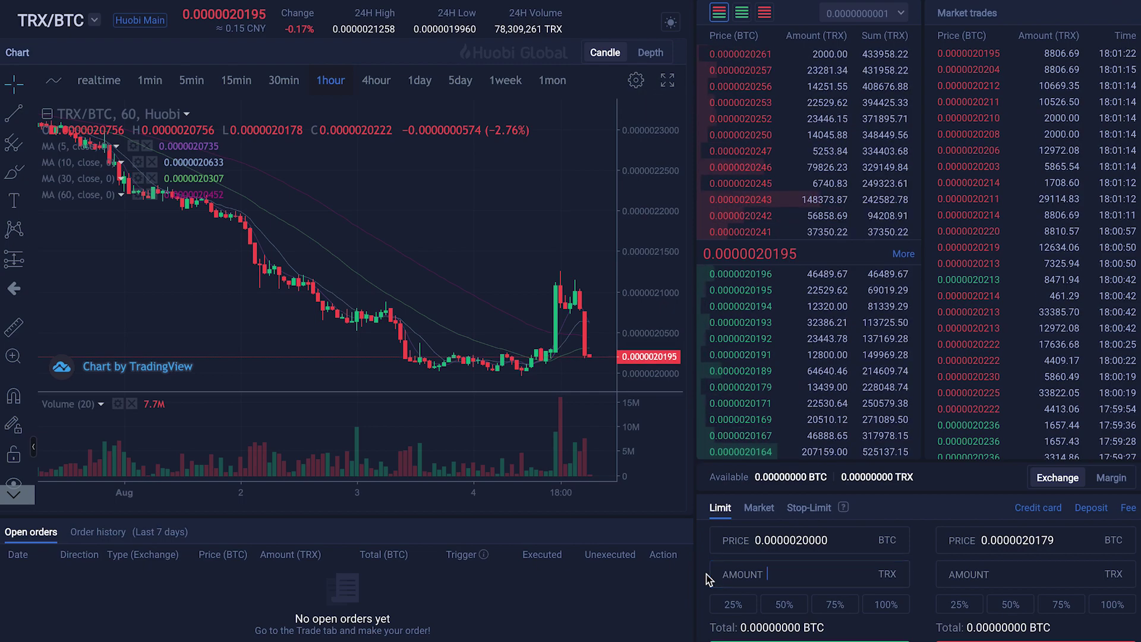